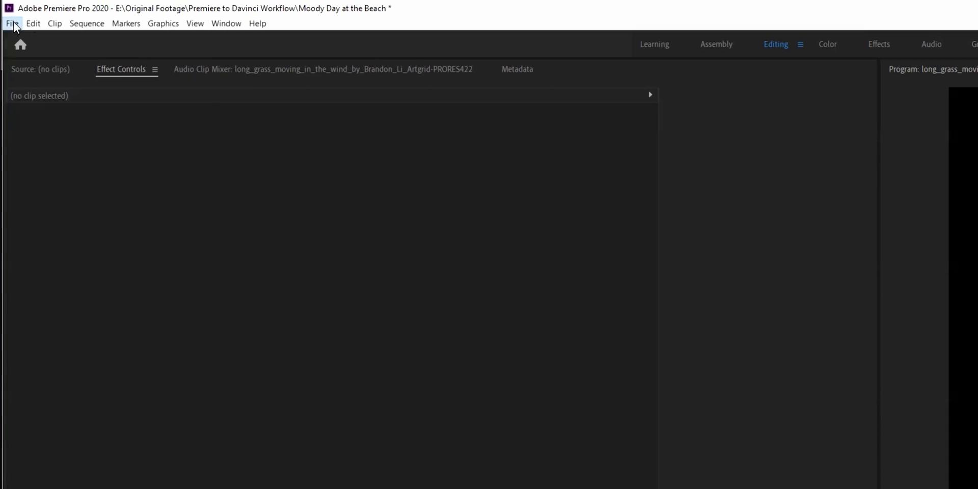
Open Premiere Pro's File menu in the 'Moody Day at the Beach' project.
left_click(12, 23)
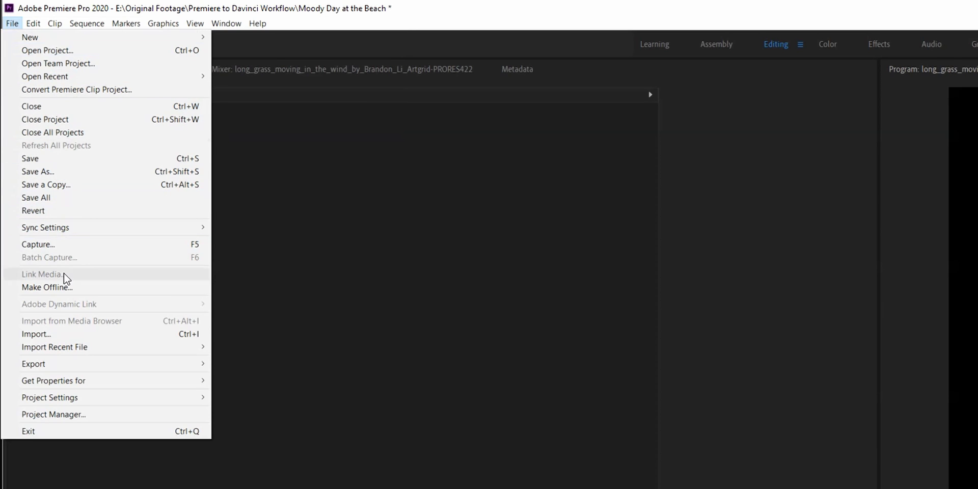
Export the sequence as Final Cut Pro XML, entering the name 'Moody Day No Grade'.
mouse_move(137, 365)
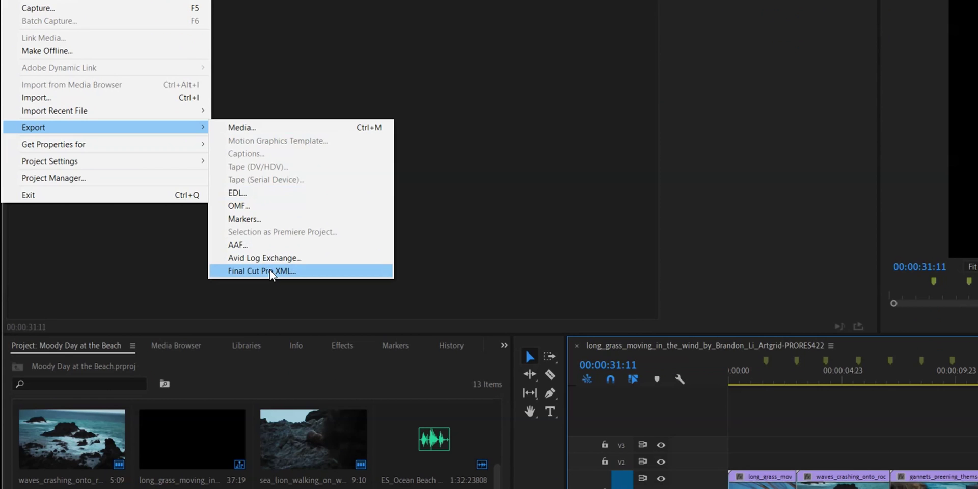
left_click(270, 270)
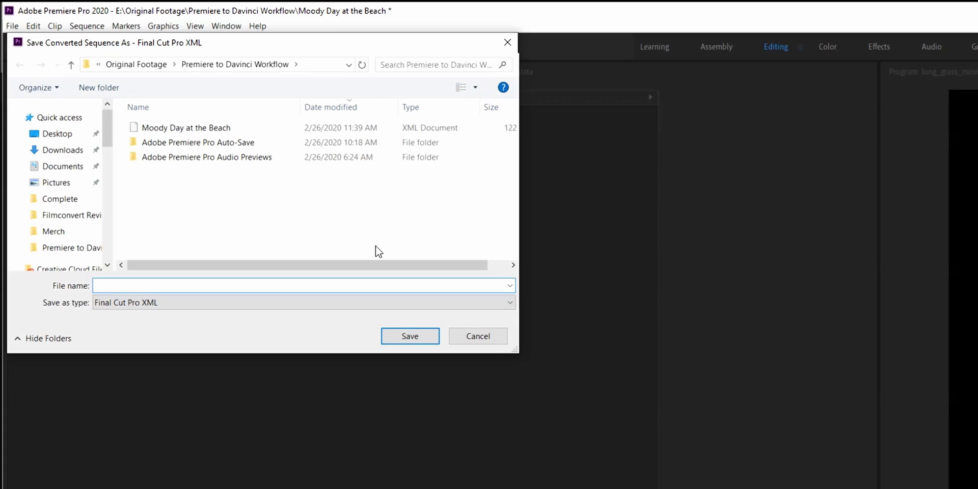
type("Moody")
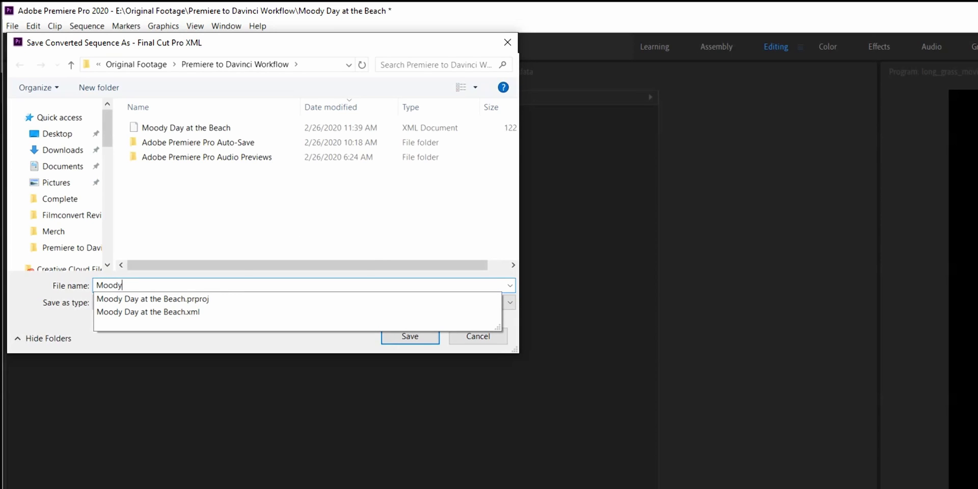
type(" Day No Grade")
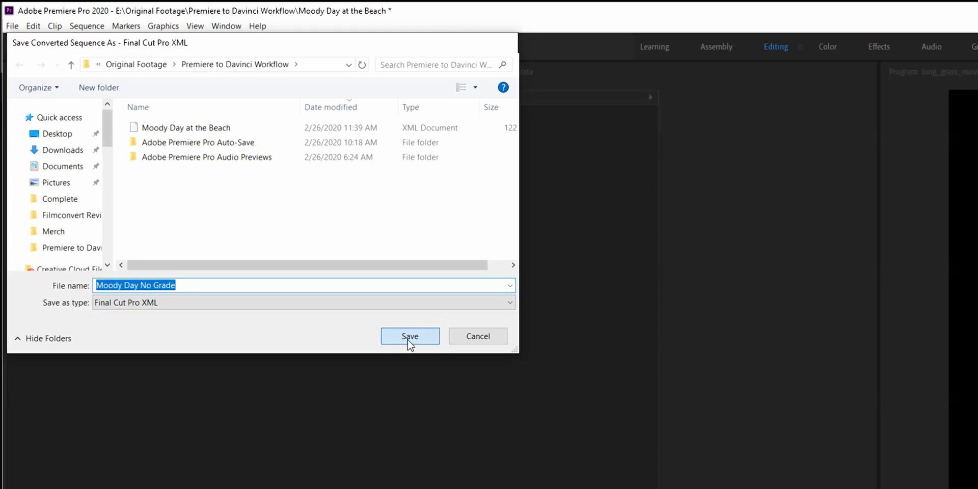
Save the 'Moody Day No Grade' XML and bring up DaVinci Resolve's Project Manager.
left_click(409, 337)
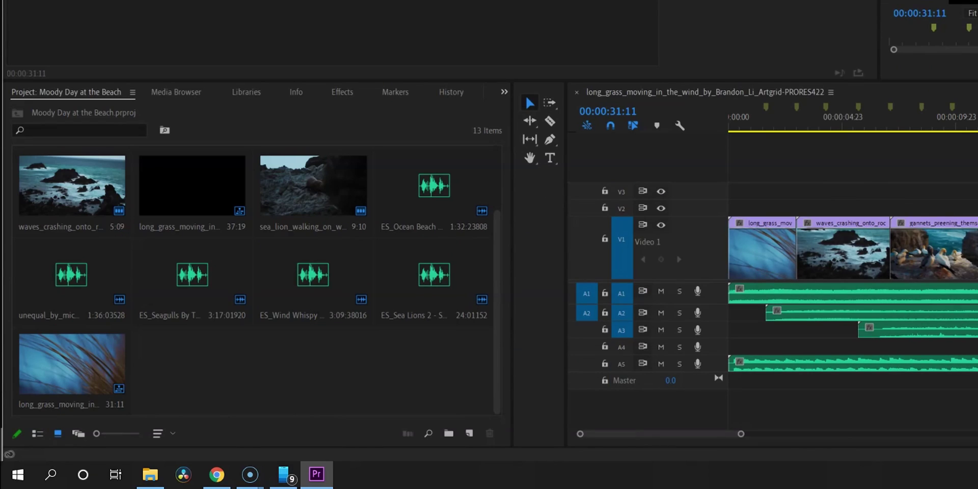
left_click(182, 476)
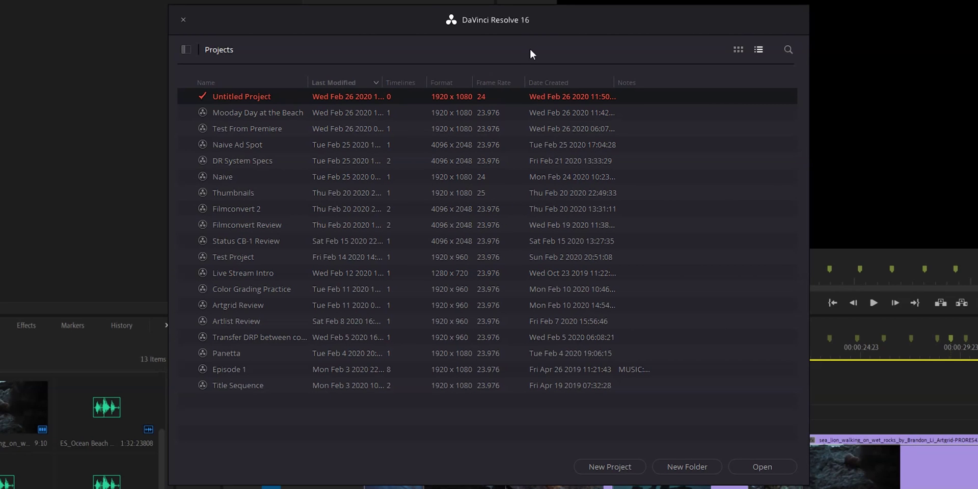
Create a new Resolve project named 'Moody Day Color Grade'.
left_click(611, 465)
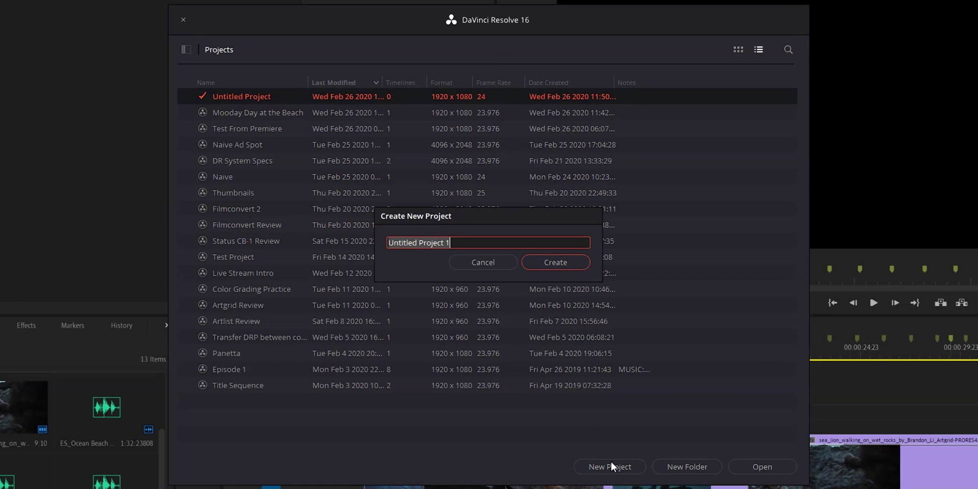
type("Moody Day Col")
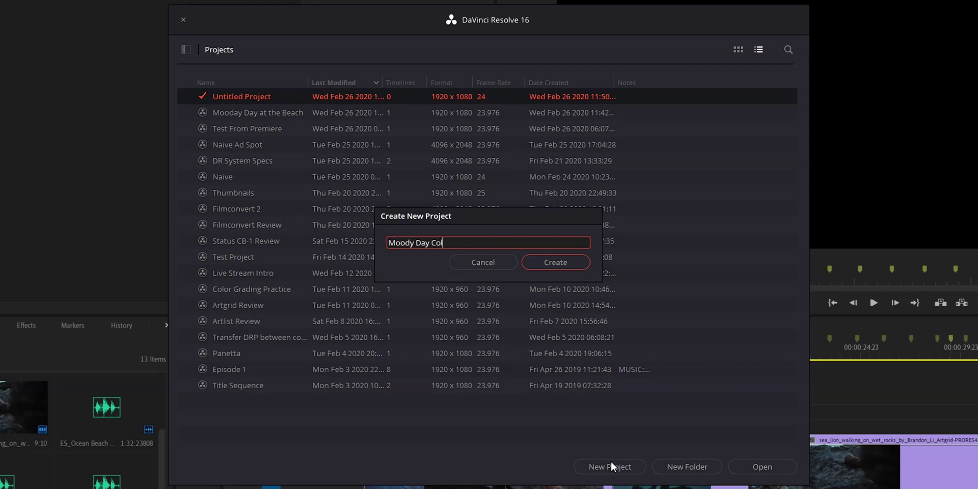
type("or Grade")
left_click(561, 258)
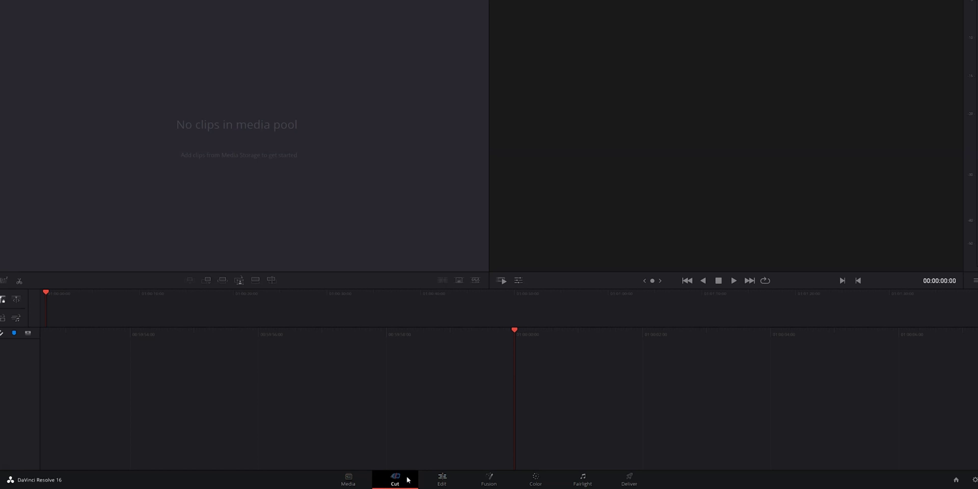
Go to the Edit page and open Resolve's File menu.
left_click(441, 480)
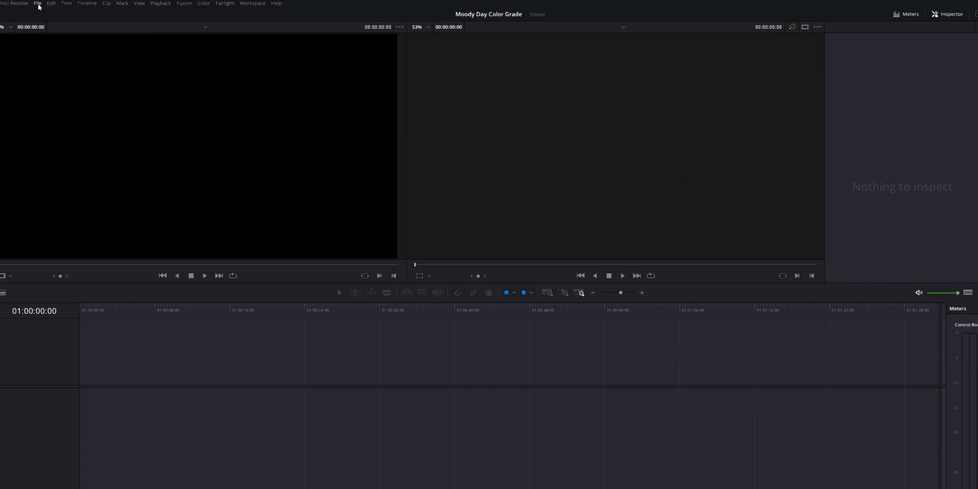
left_click(38, 4)
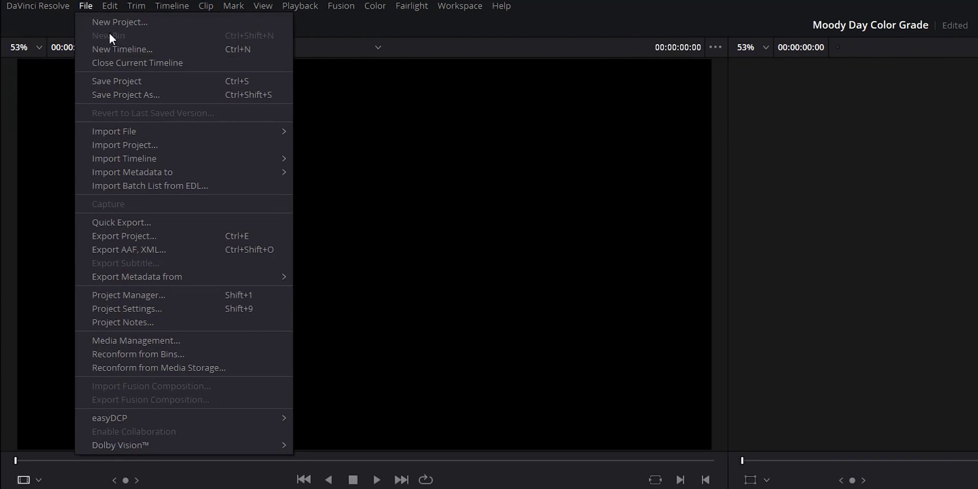
Import the 'Moody Day No Grade' XML as a timeline renamed 'Moody Day Graded'.
mouse_move(143, 162)
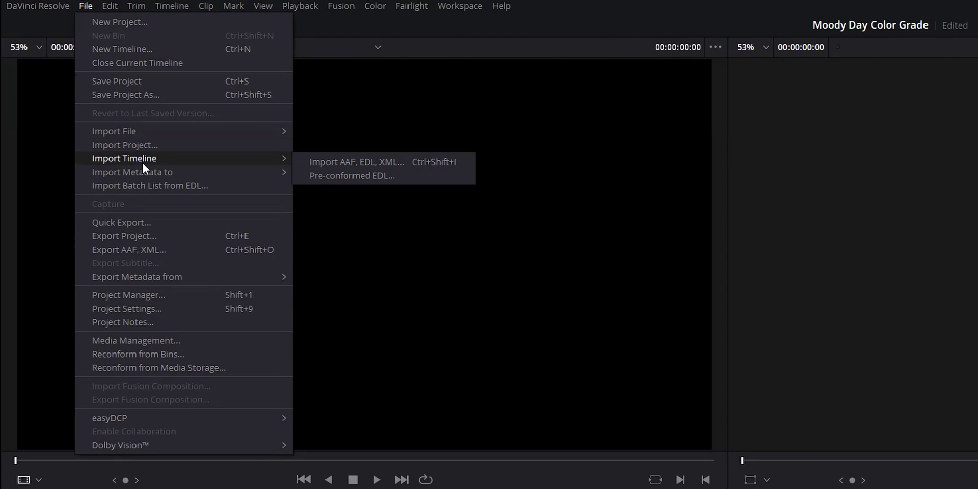
left_click(336, 161)
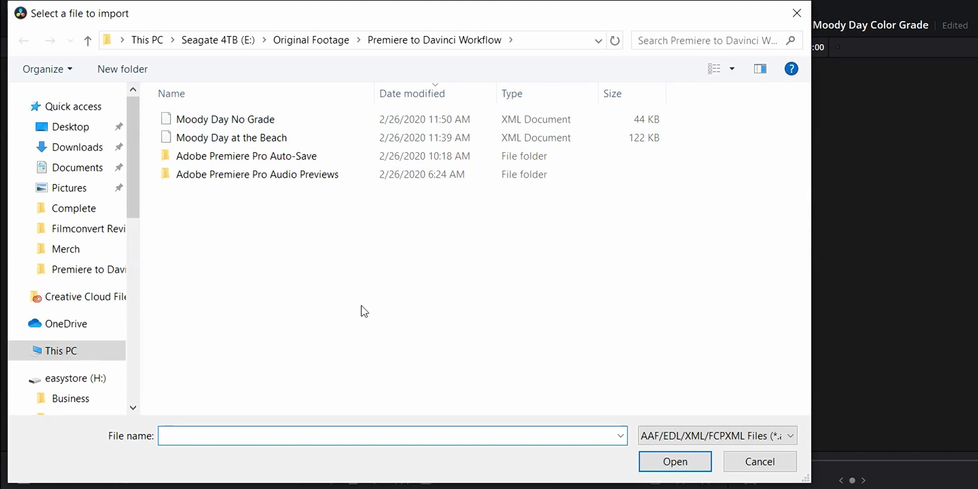
left_click(188, 122)
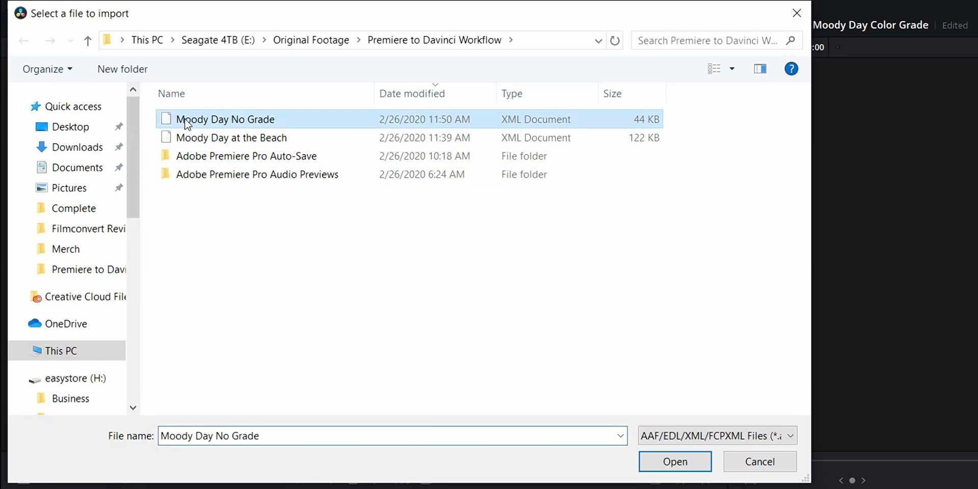
left_click(670, 463)
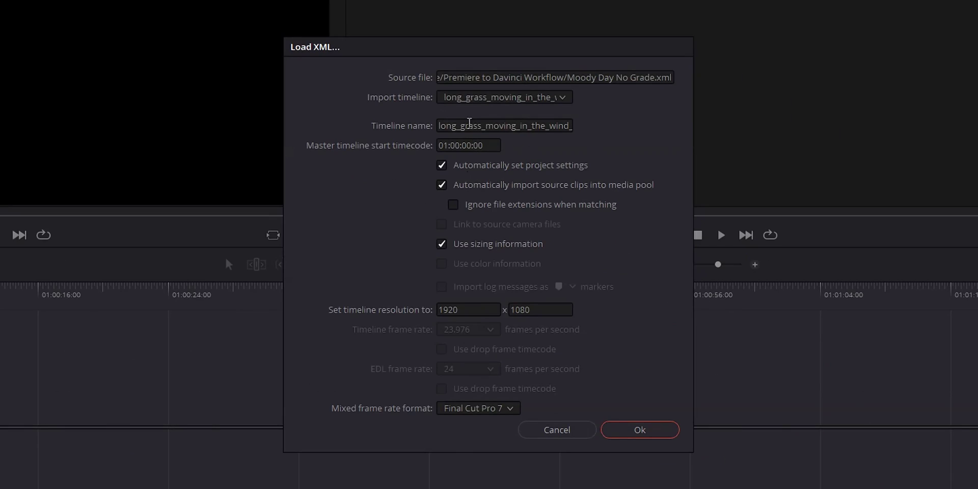
left_click(469, 122)
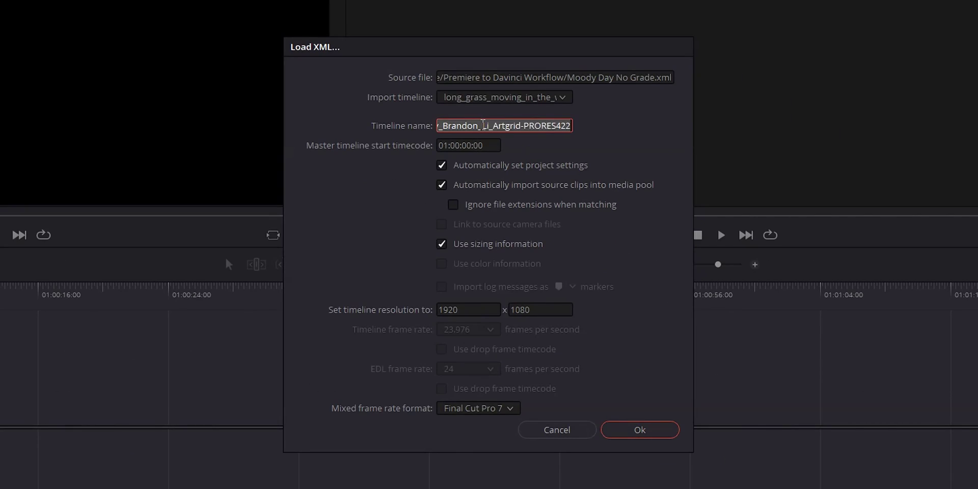
key("ctrl+a")
type("M")
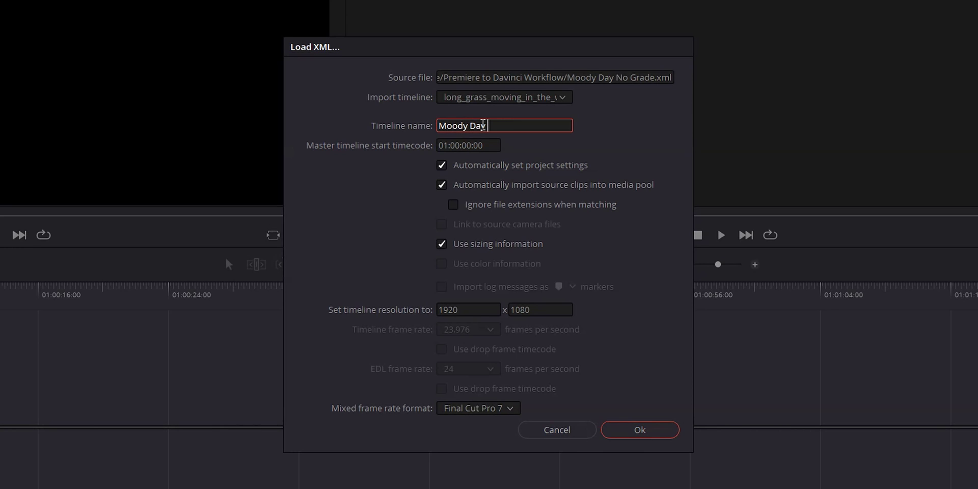
type("oody Day Graded")
left_click(654, 429)
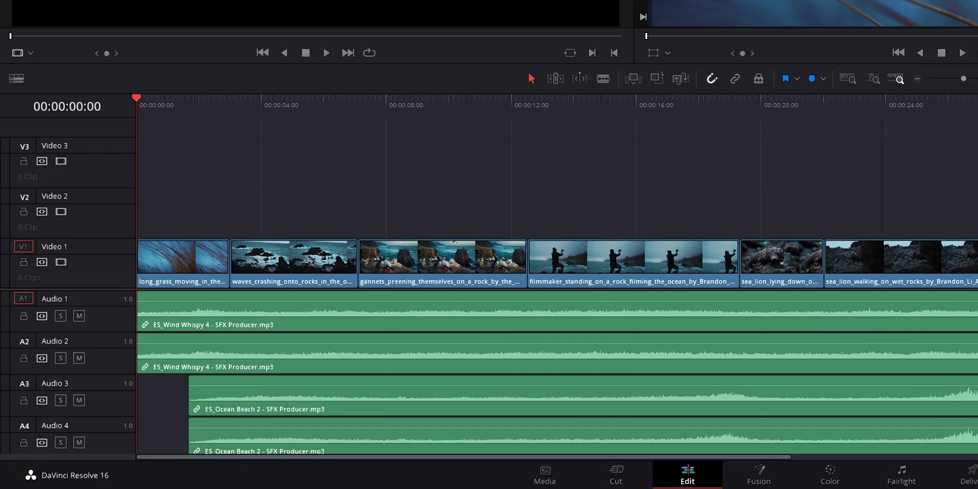
Scroll through the audio tracks to check the seagull and sea lion effects up to Audio 9.
scroll(900, 304, "down", 1)
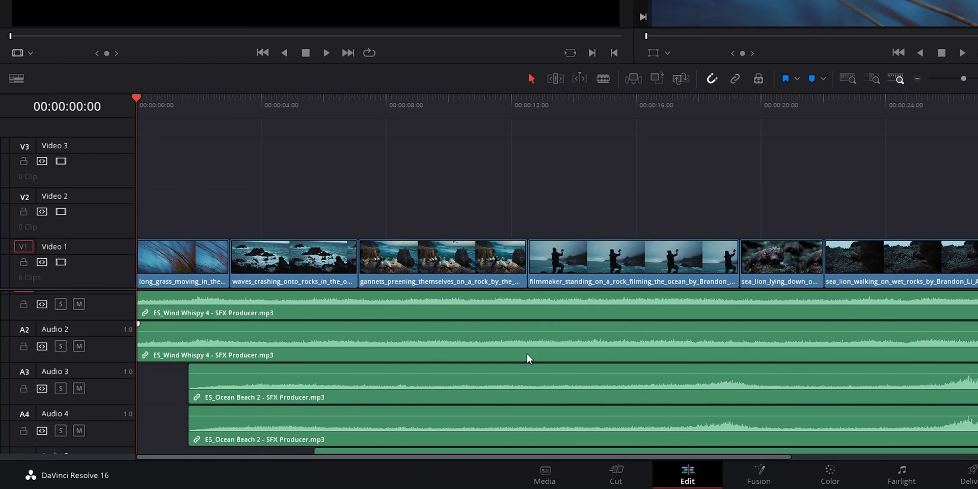
scroll(893, 384, "down", 5)
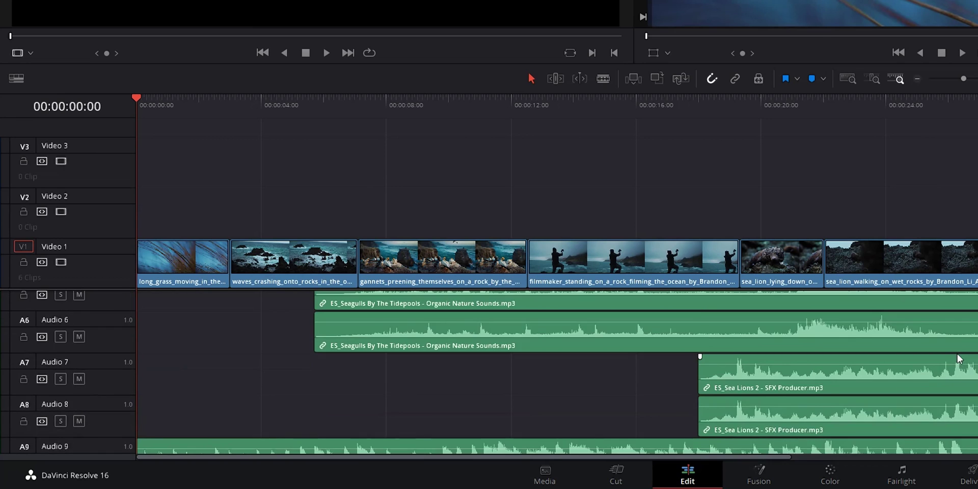
scroll(959, 358, "down", 2)
scroll(968, 365, "up", 5)
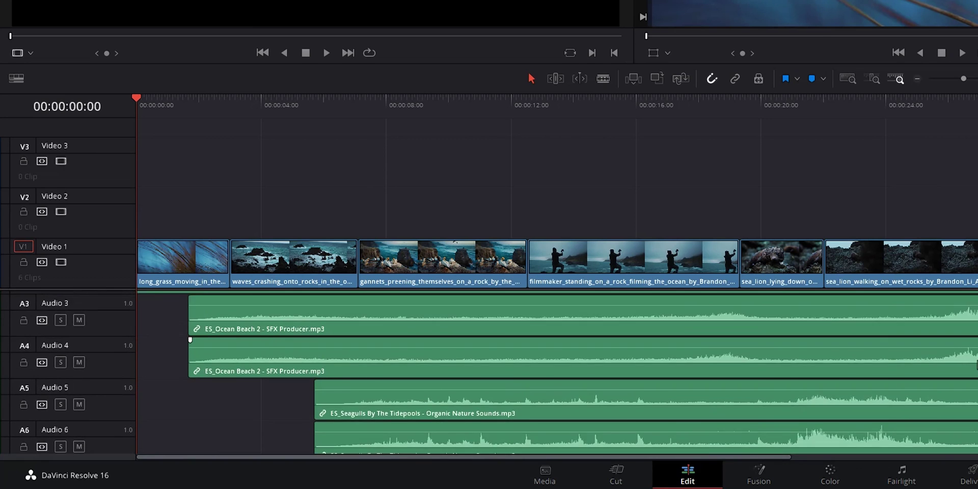
scroll(557, 372, "up", 2)
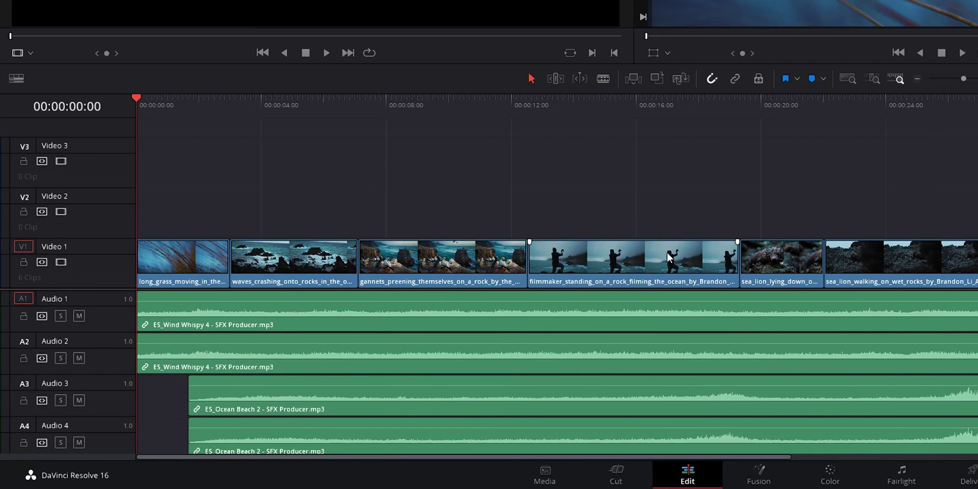
On the Color page, add all six timeline clips to a new group named 'Group 1'.
left_click(834, 474)
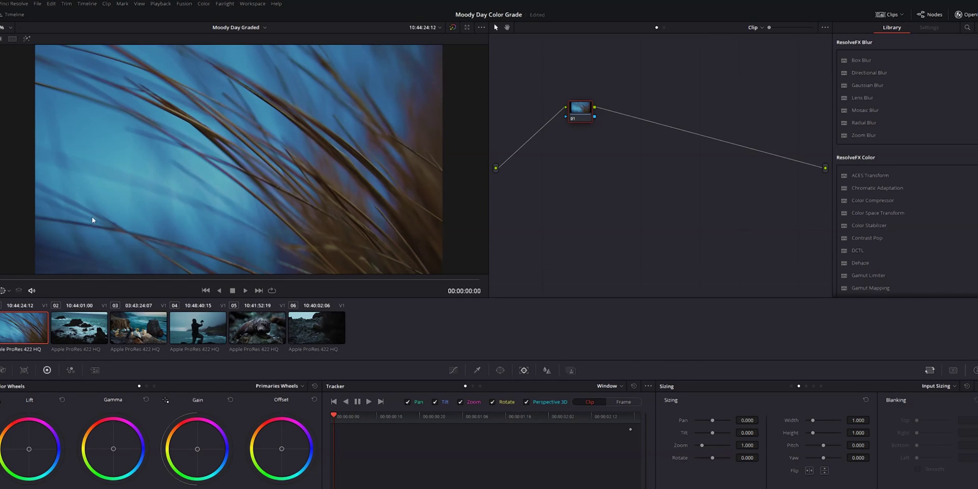
left_click(327, 325, "shift")
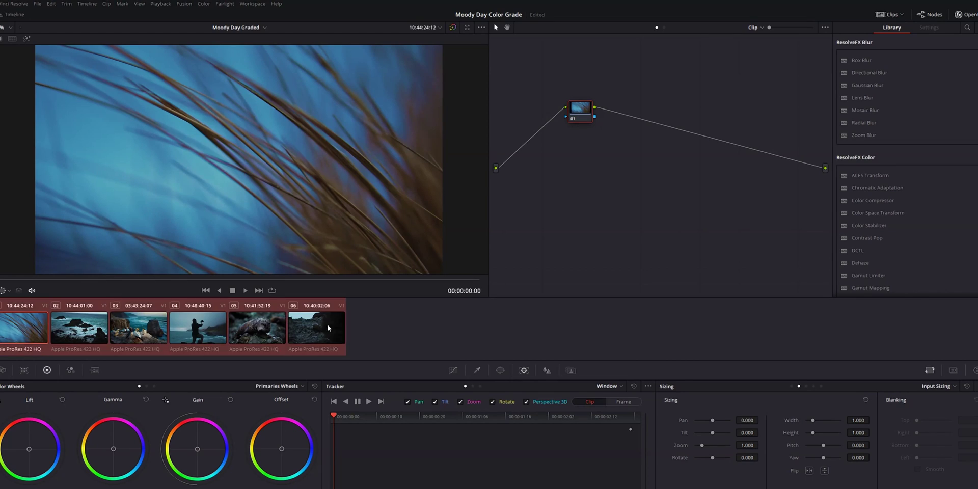
right_click(148, 339)
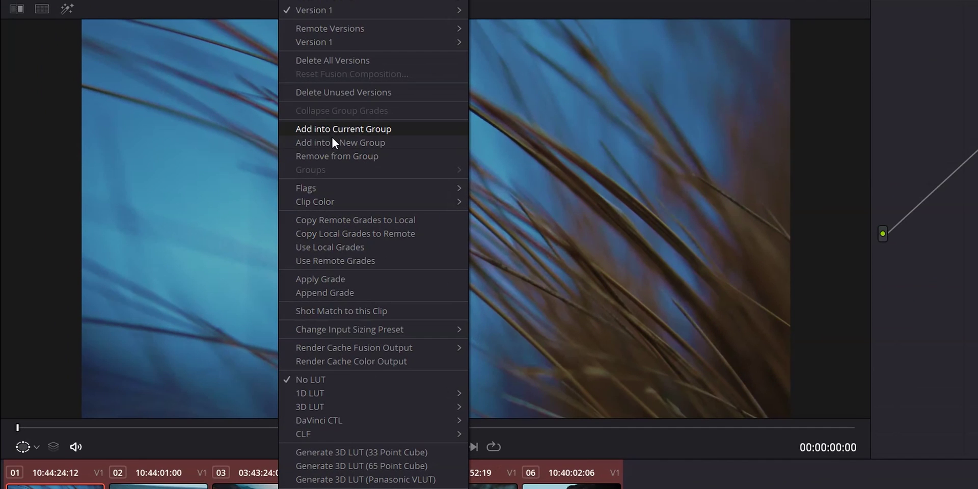
left_click(179, 116)
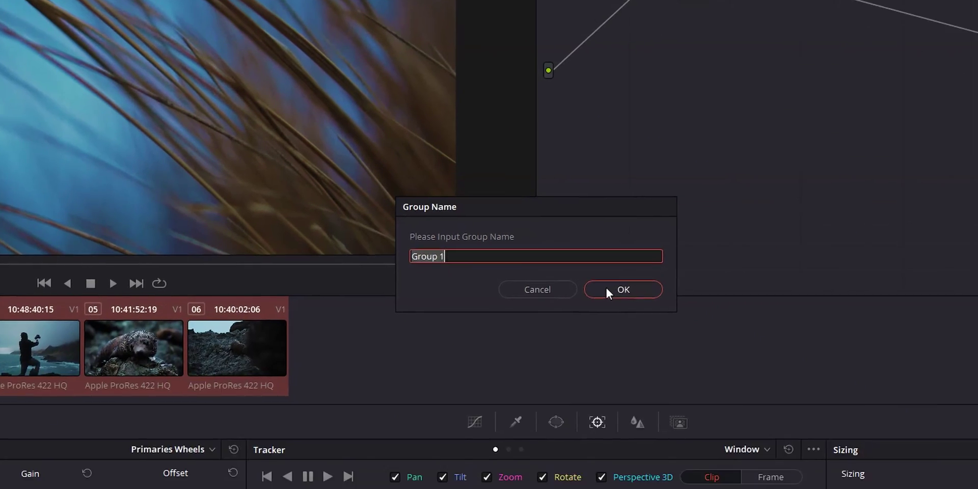
left_click(958, 453)
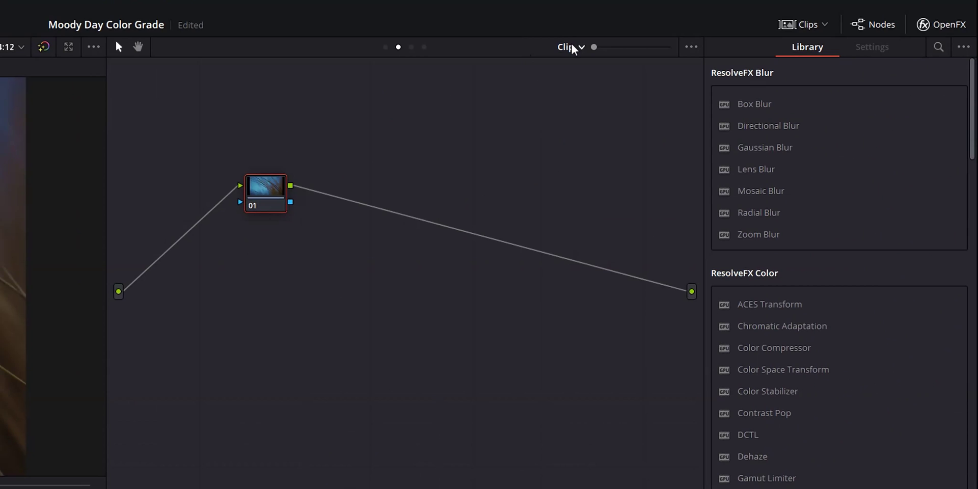
Apply FilmConvert Nitrate 3.01 to node 01 of the Group Post-Clip graph, using FJ Velv 100 stock.
left_click(574, 48)
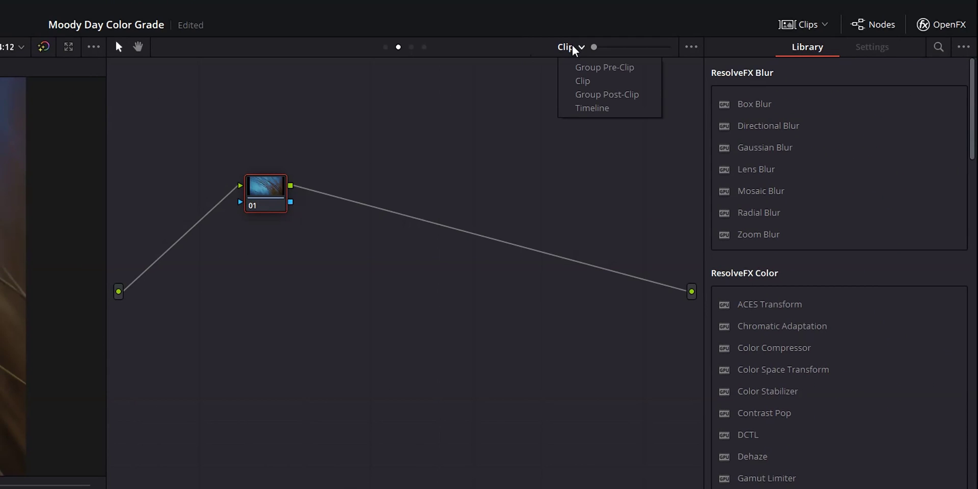
left_click(590, 95)
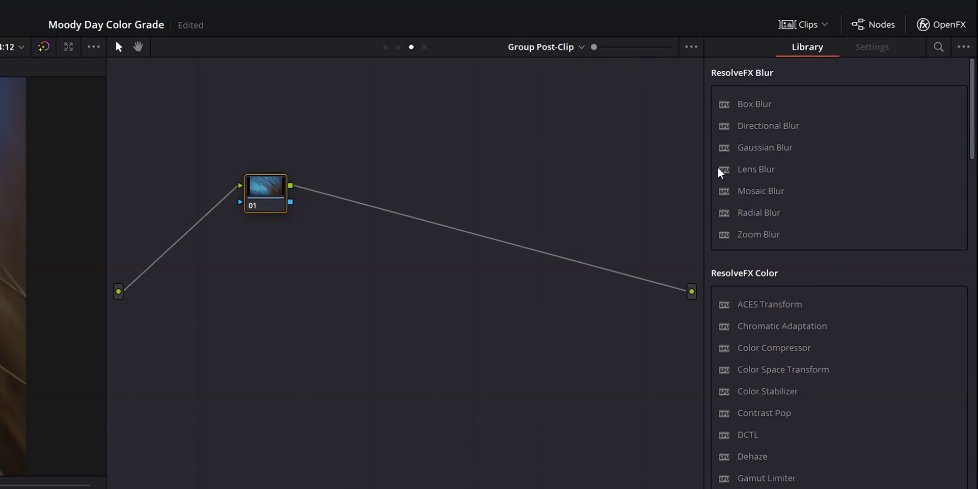
scroll(780, 164, "down", 20)
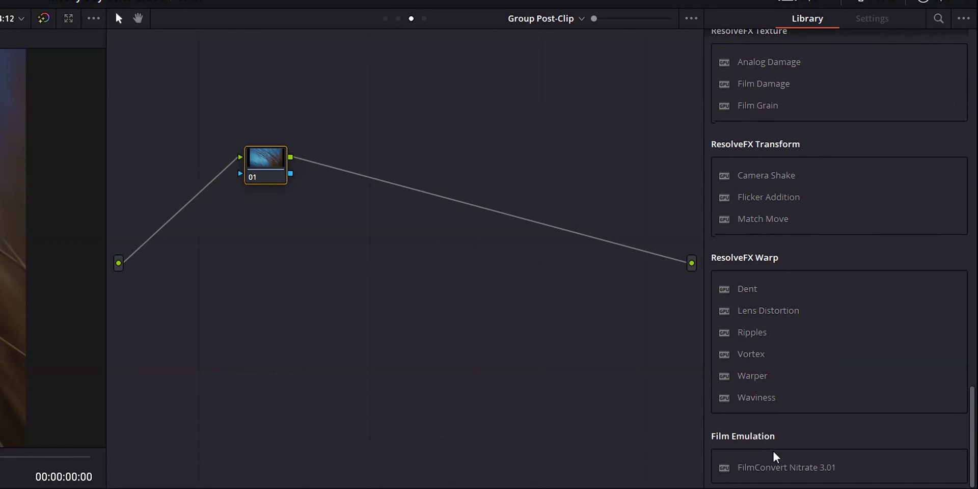
left_click_drag(766, 474, 259, 159)
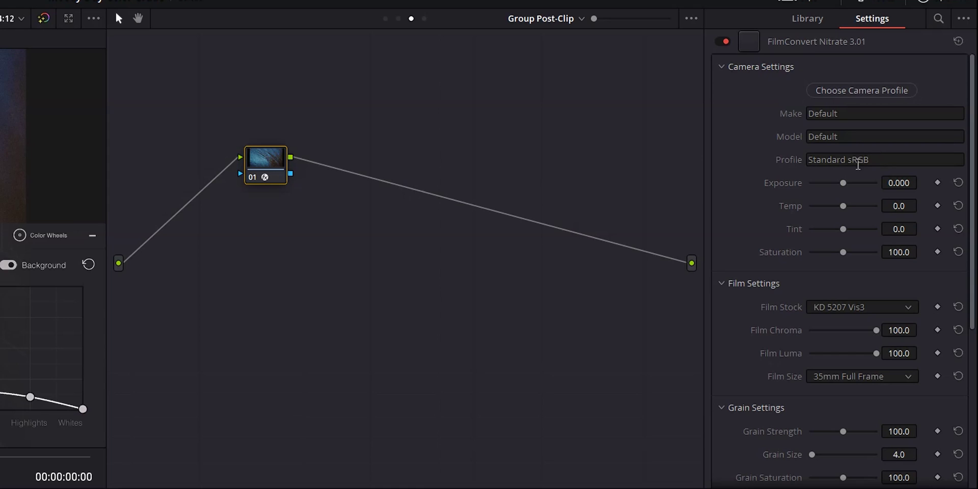
left_click(850, 308)
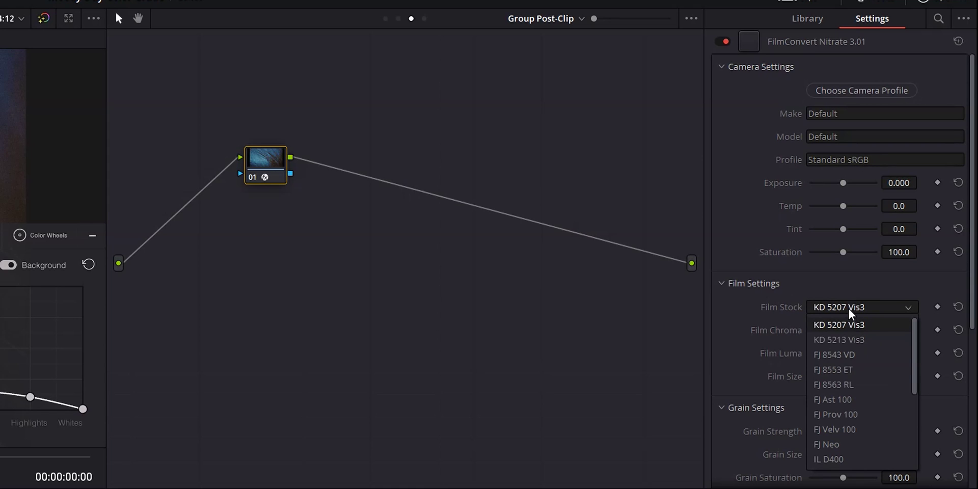
left_click(835, 429)
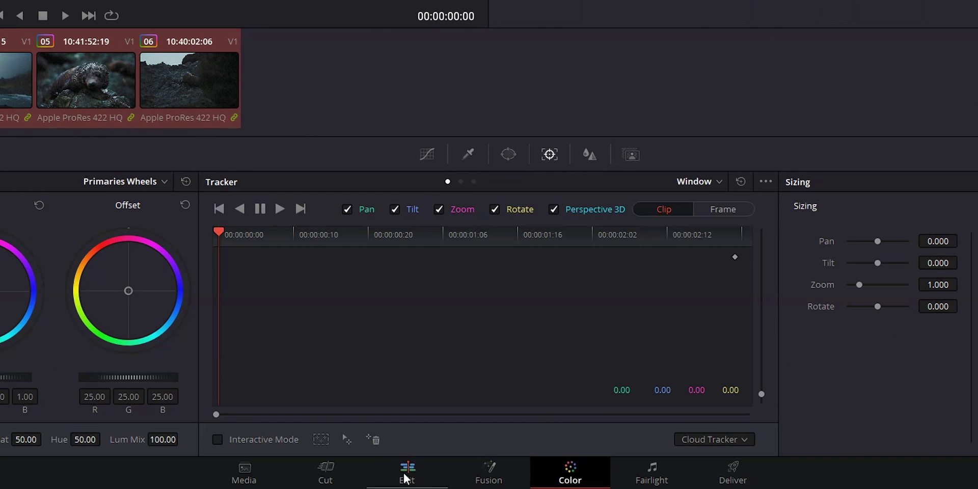
On the Edit page, step through the gannets, filmmaker and sea lion clips to review the grade.
left_click(404, 461)
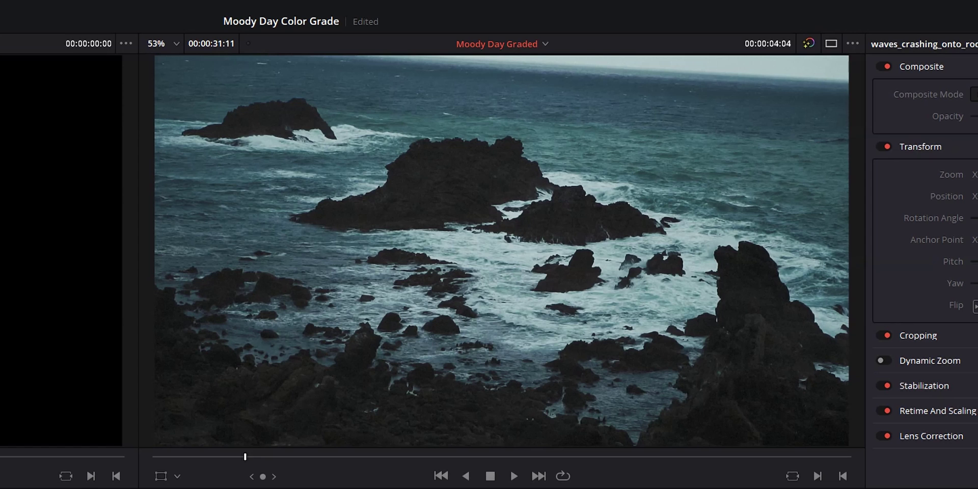
key("Down")
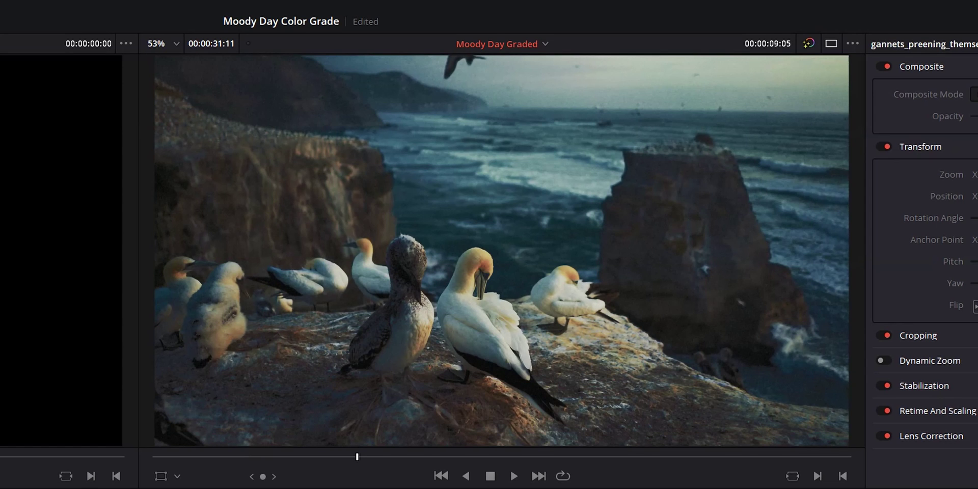
key("Down")
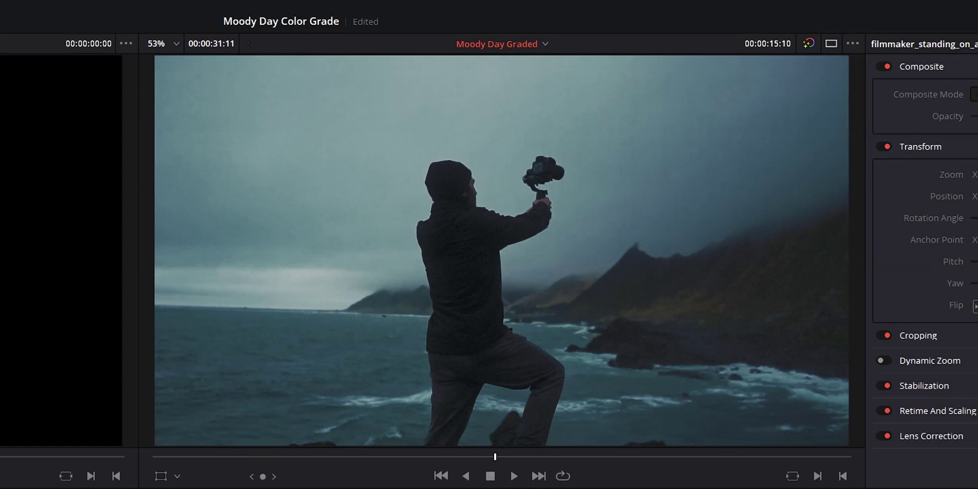
key("Down")
key("Down")
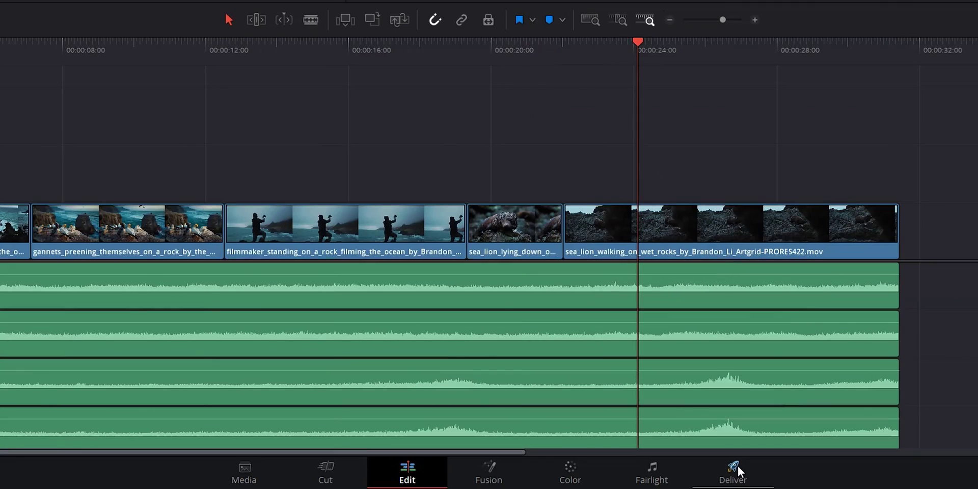
Render the timeline with the Premiere XML preset into the Premiere to Davinci Workflow folder.
left_click(738, 464)
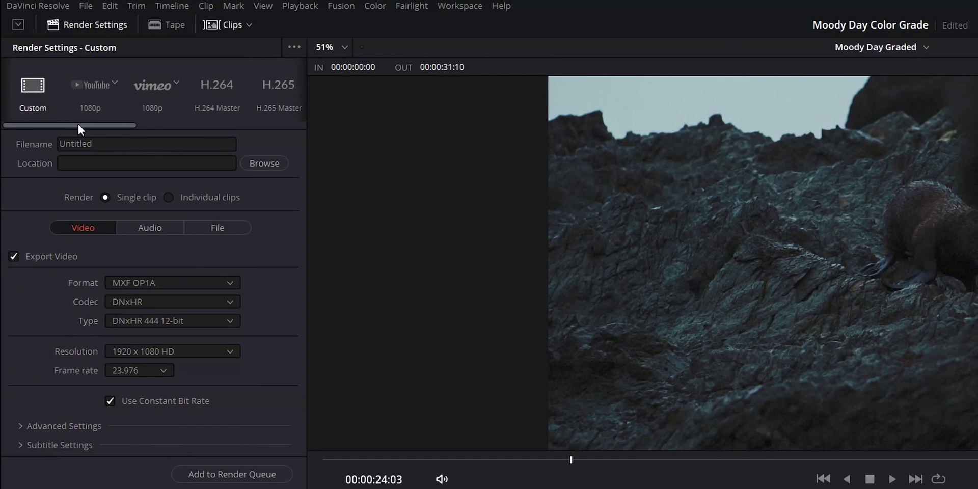
left_click_drag(77, 122, 214, 121)
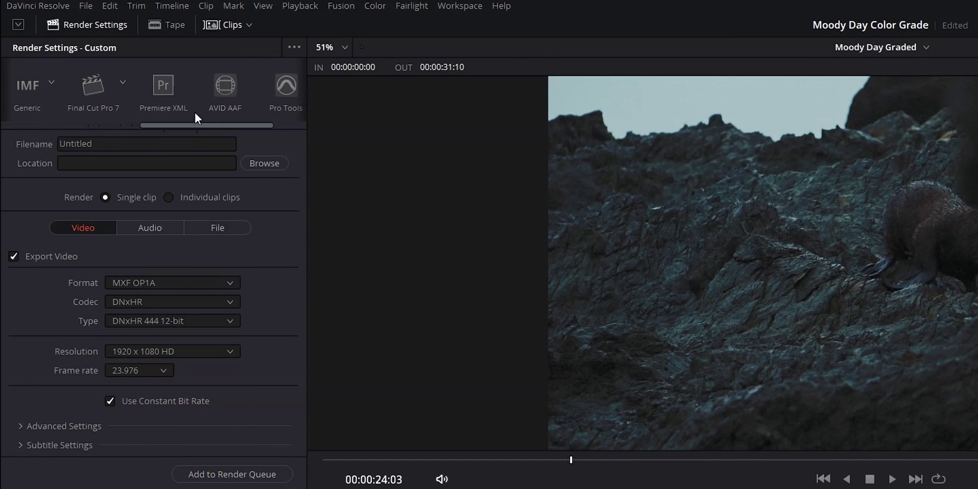
left_click(162, 86)
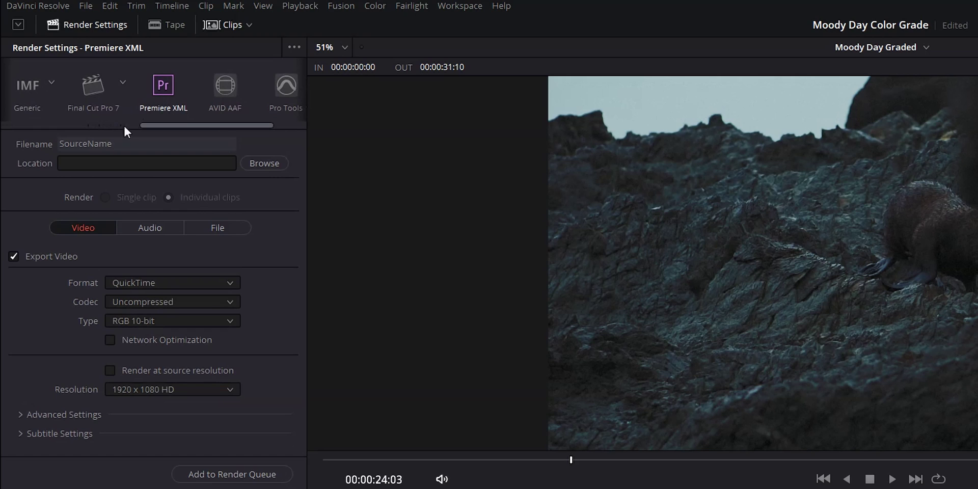
left_click(264, 163)
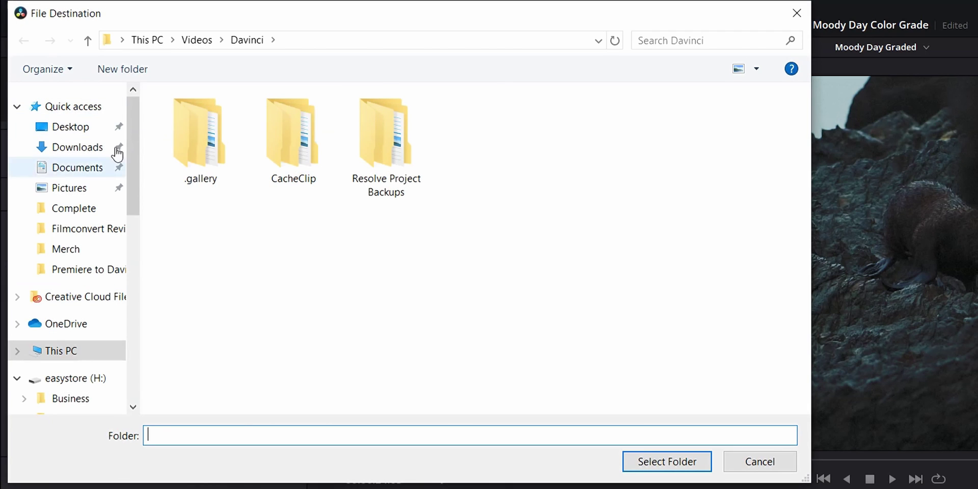
left_click(82, 269)
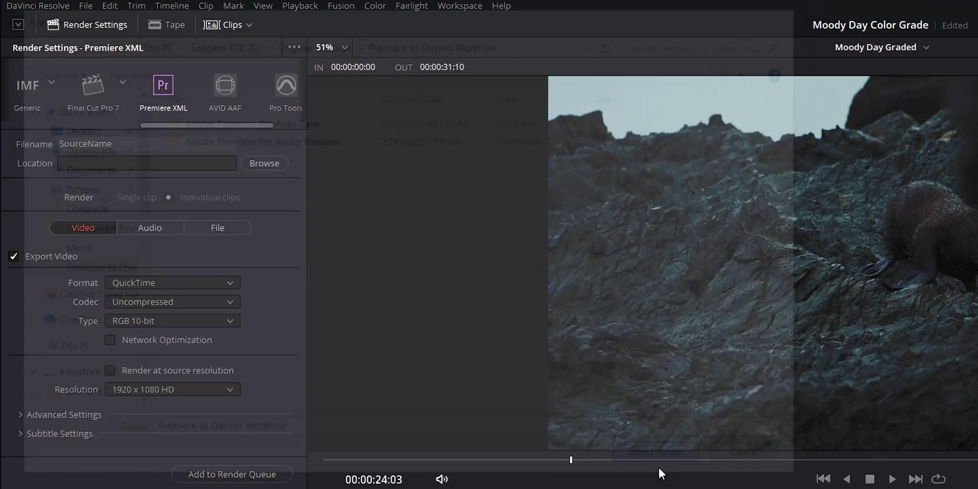
left_click(663, 461)
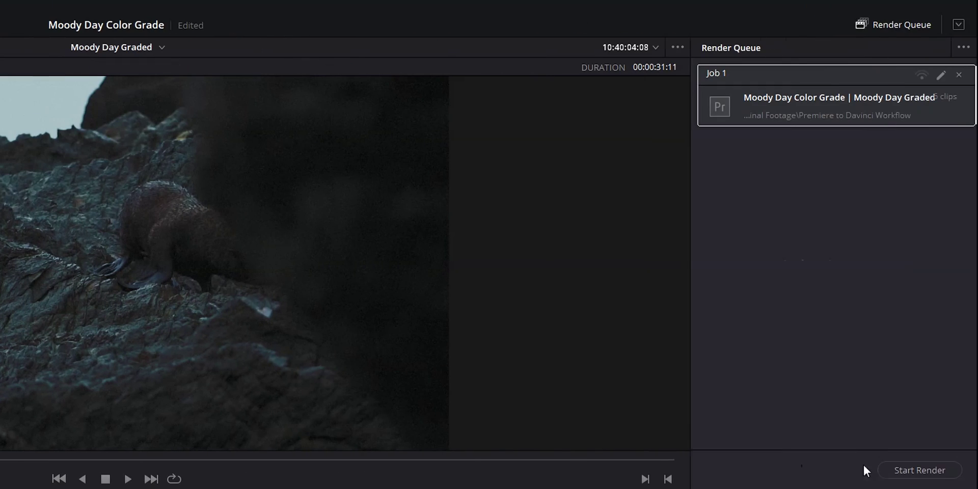
left_click(928, 471)
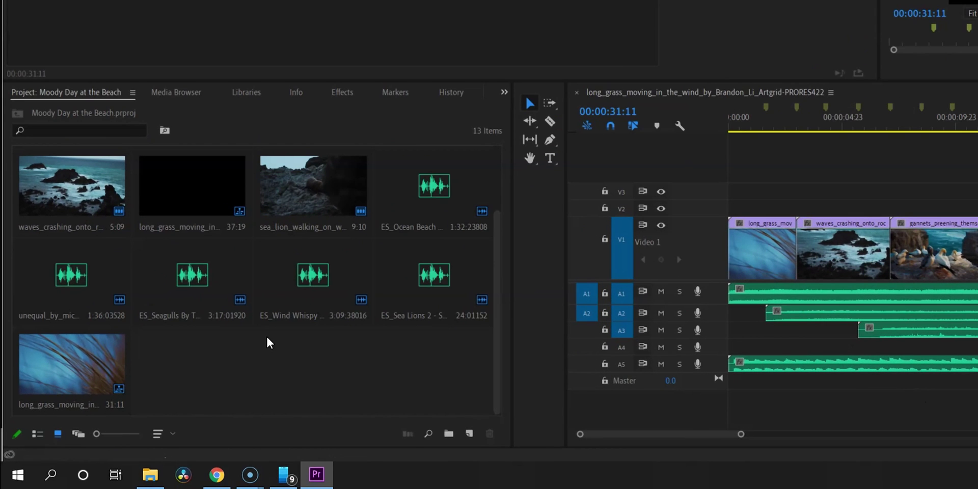
Create a new bin named 'Graded Footage' and open it.
left_click(449, 434)
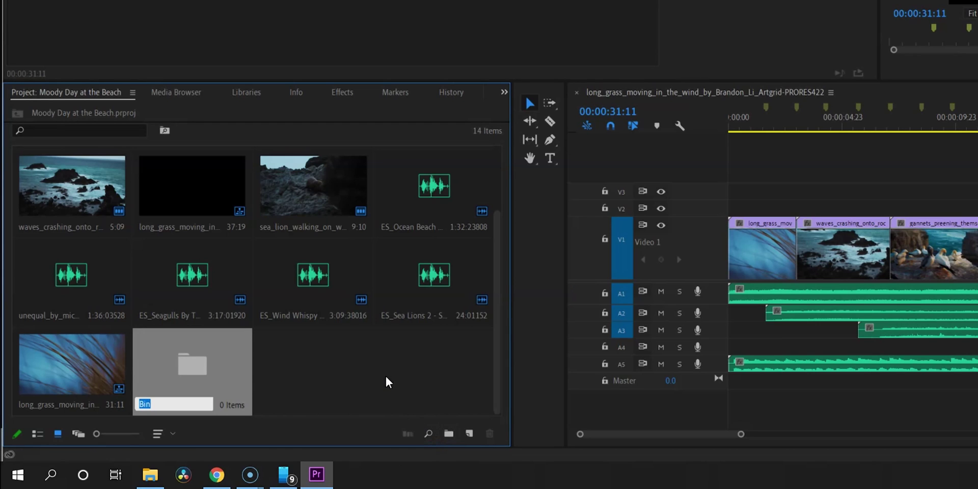
type("Graded Footage")
key("Return")
double_click(191, 367)
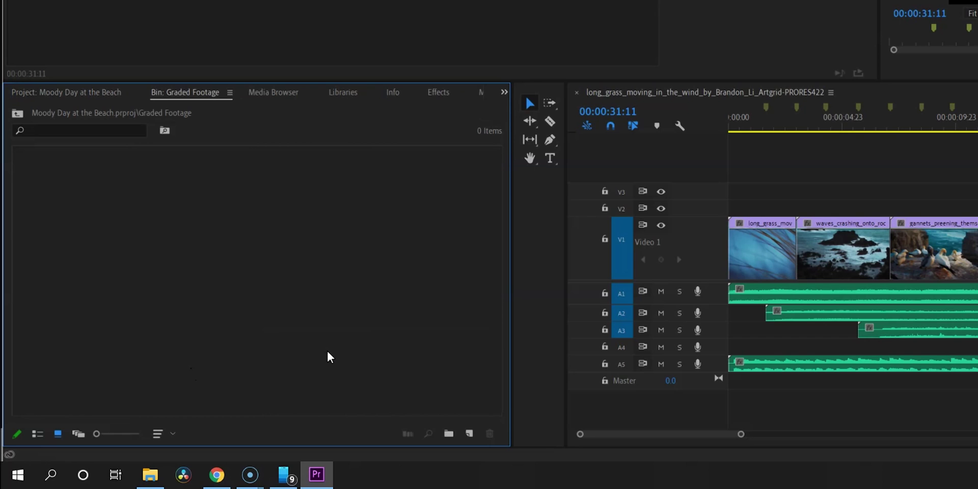
Import the Moody Day Graded XML file into the bin.
right_click(252, 224)
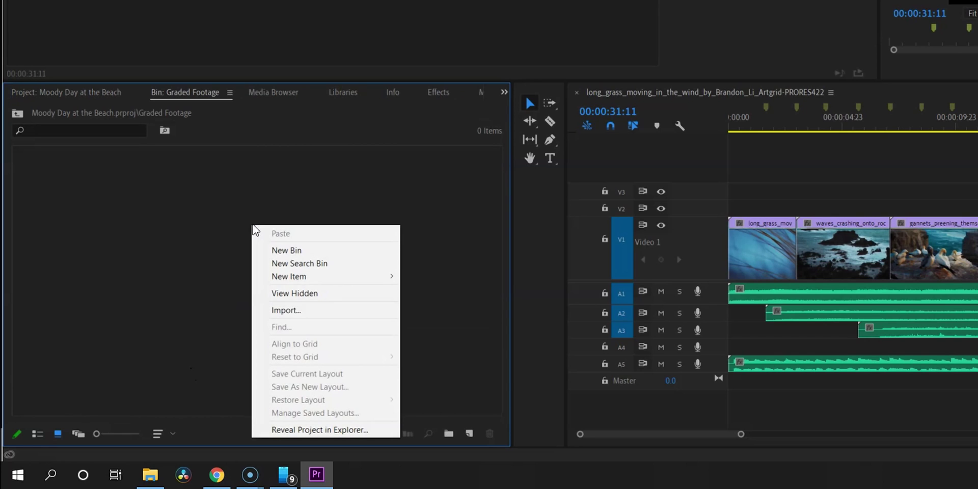
left_click(321, 311)
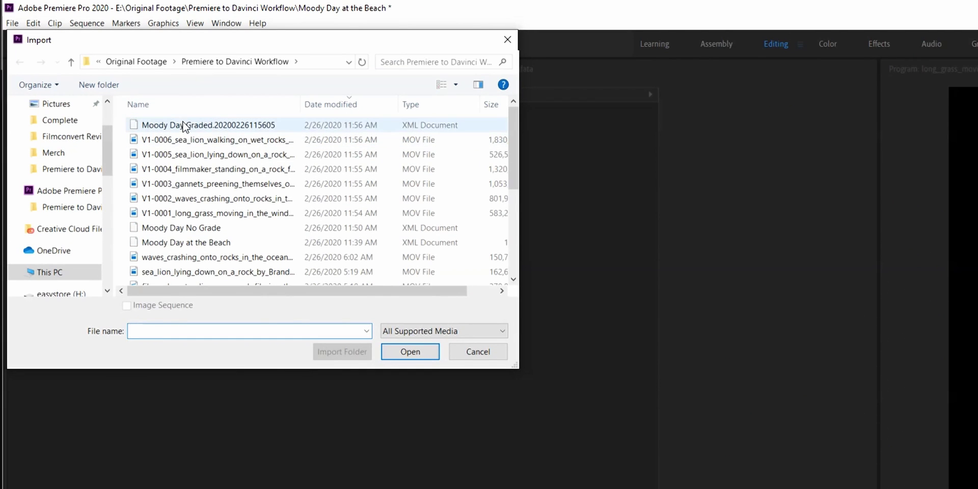
left_click(182, 125)
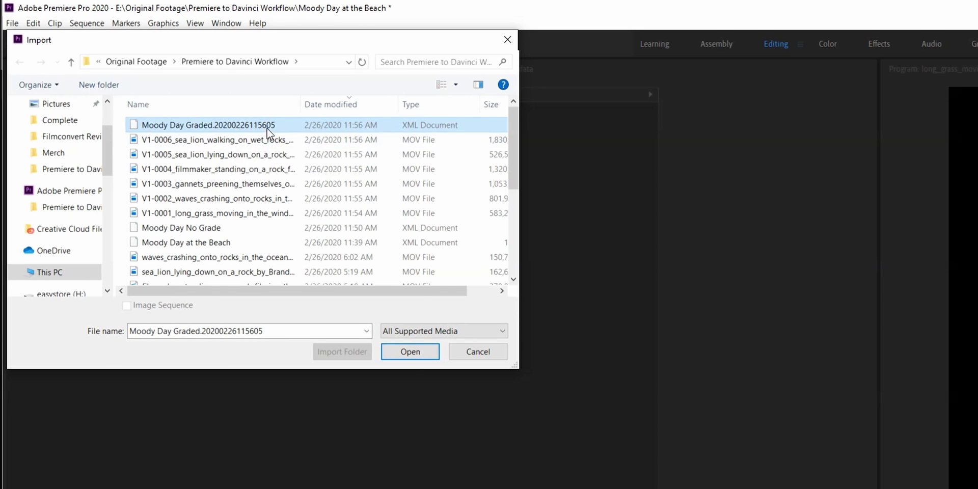
left_click(409, 353)
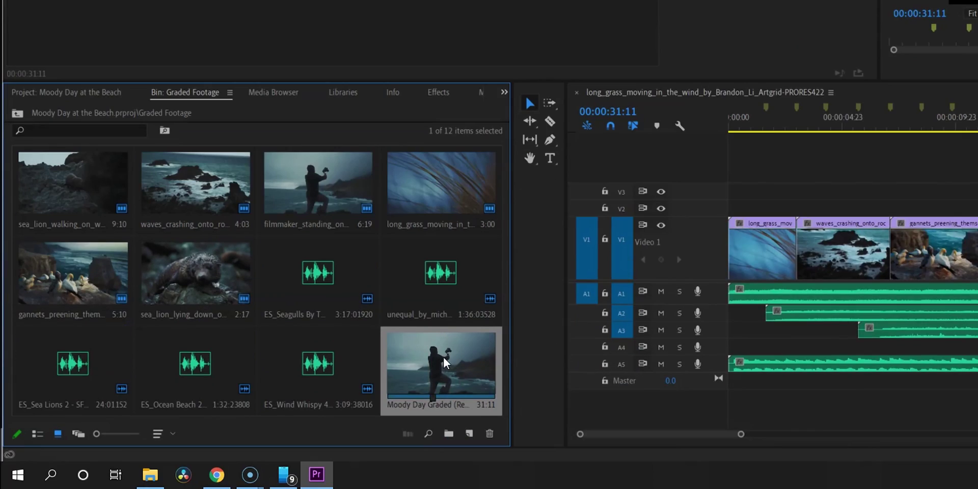
Bring the Moody Day Graded video clips into the original PRORES422 sequence and scrub through them to about 7 seconds.
double_click(442, 355)
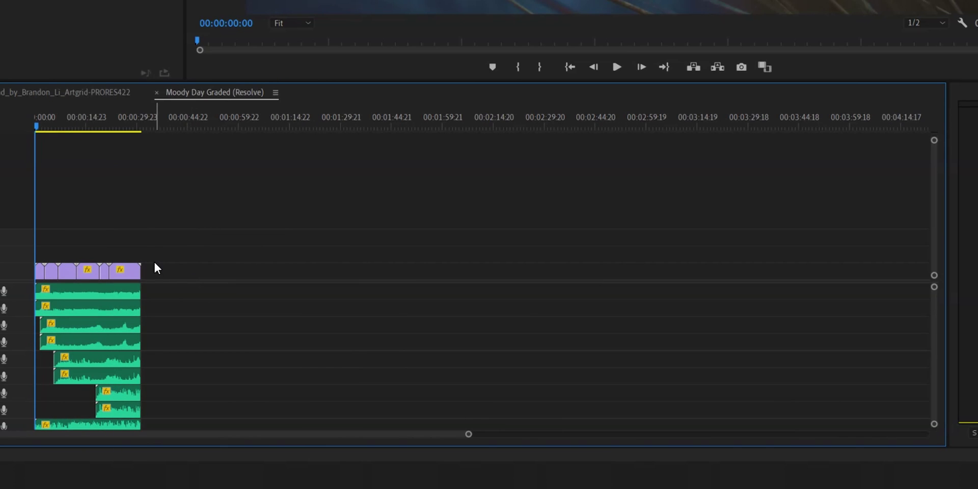
left_click_drag(164, 263, 40, 268)
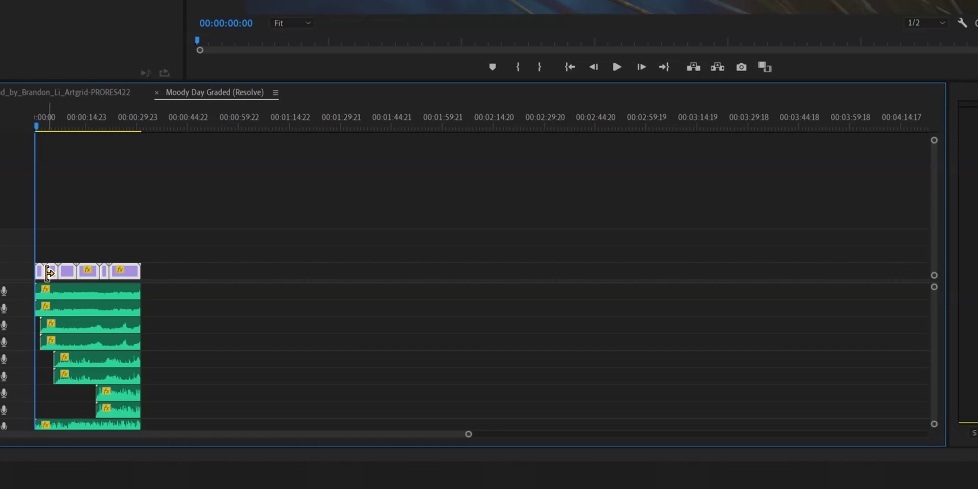
left_click(10, 91)
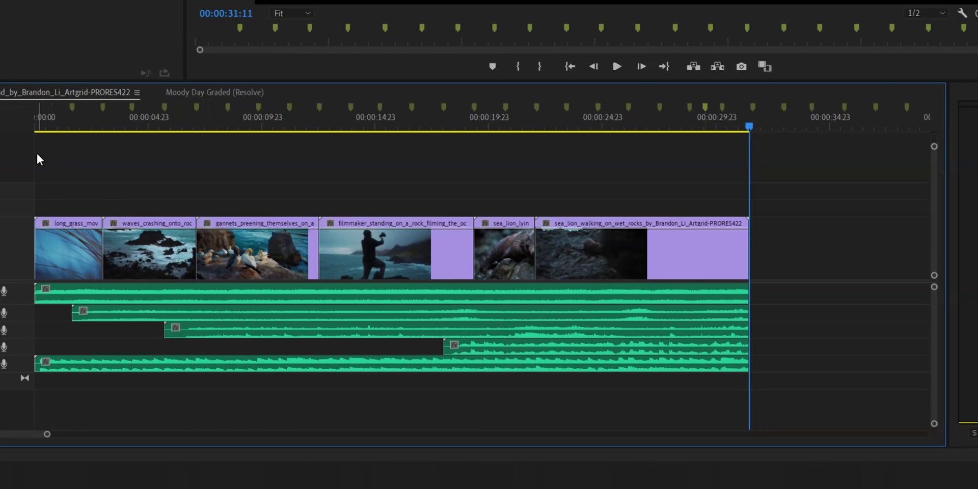
left_click(36, 127)
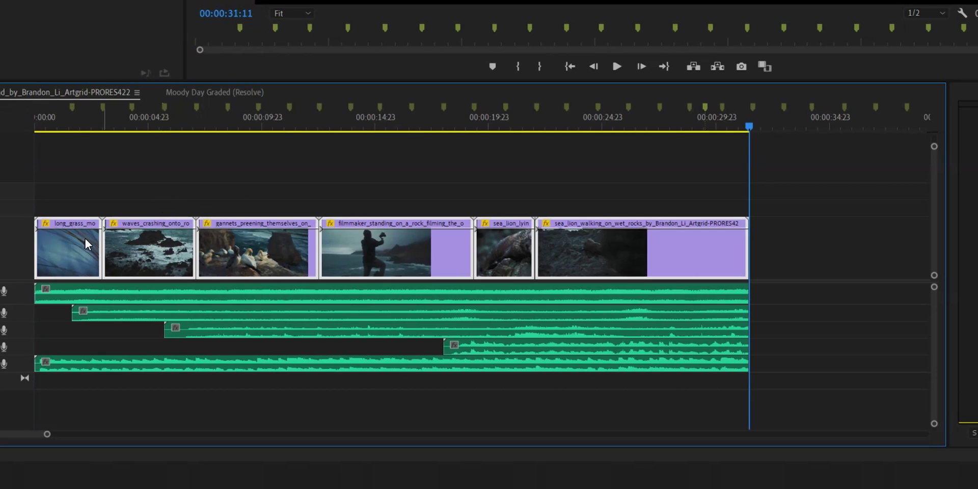
left_click_drag(68, 128, 98, 128)
left_click(212, 128)
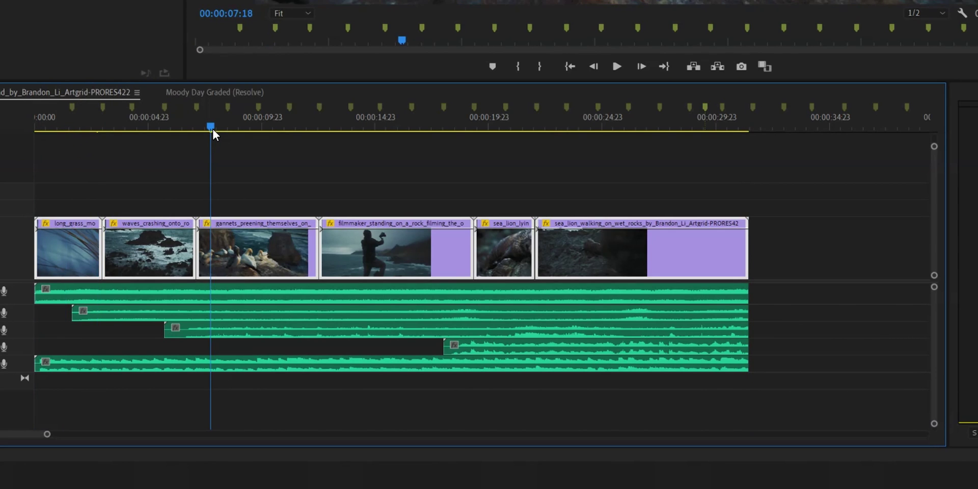